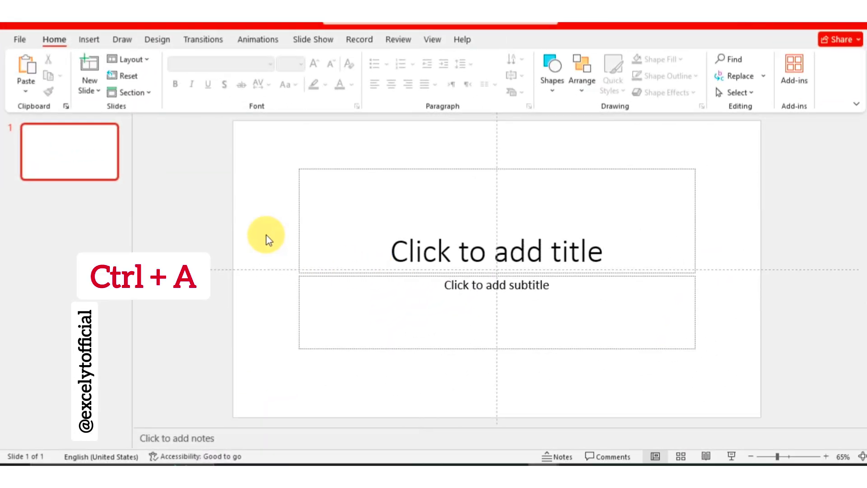
Delete the empty title and subtitle placeholders and insert the riverside promenade photo from this computer
{"action": "key", "text": "ctrl+a"}
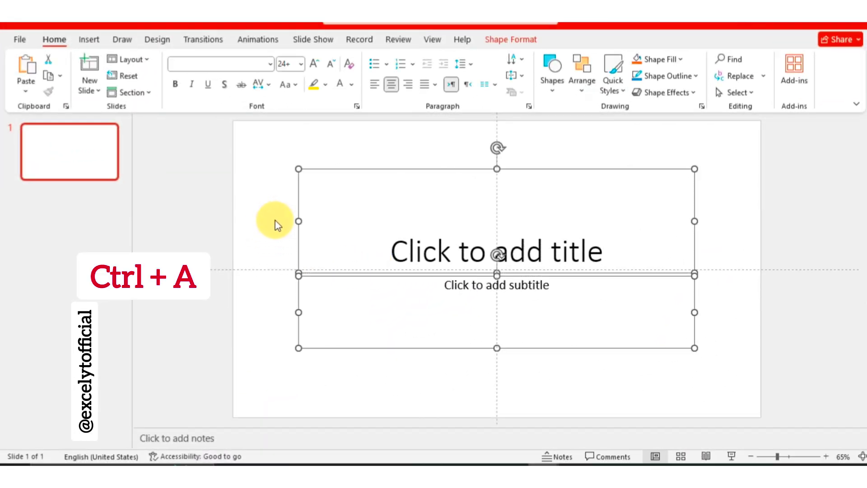
{"action": "key", "text": "Delete"}
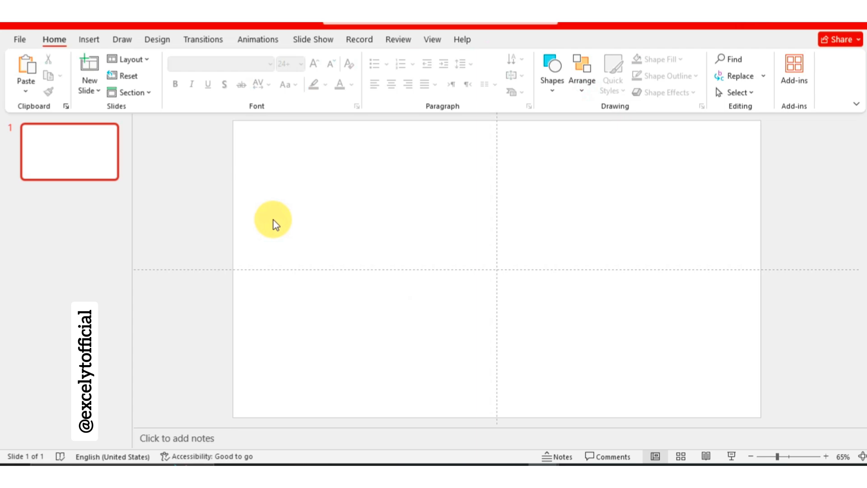
{"action": "left_click", "coordinate": [89, 40]}
{"action": "left_click", "coordinate": [101, 79]}
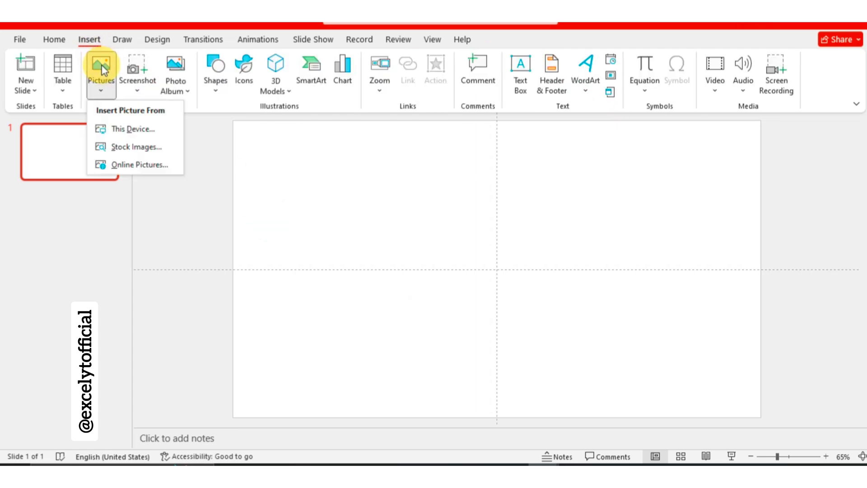
{"action": "left_click", "coordinate": [120, 128]}
{"action": "left_click", "coordinate": [218, 211]}
{"action": "left_click", "coordinate": [318, 282]}
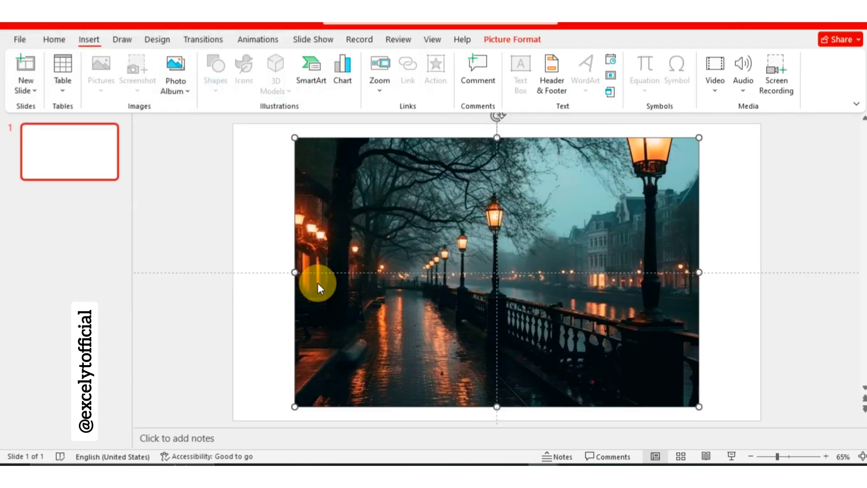
Position the photo to fill the slide at 7.81" tall by 12.6" wide
{"action": "left_click_drag", "start_coordinate": [318, 284], "coordinate": [252, 257]}
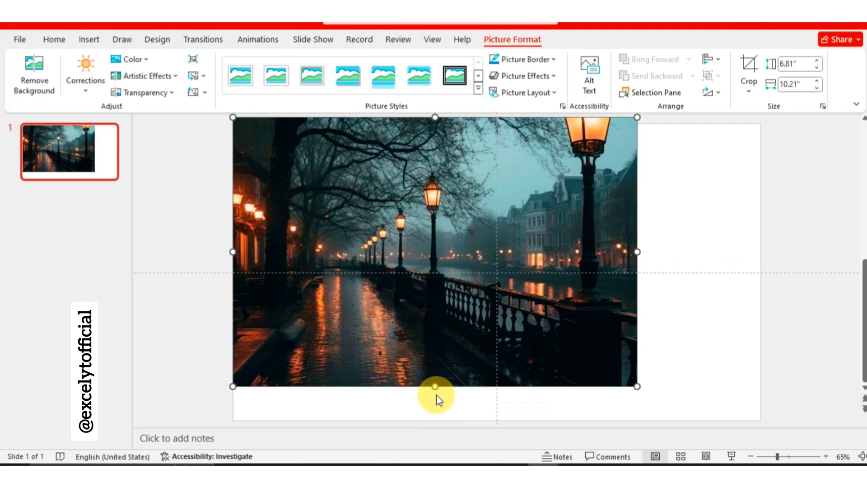
{"action": "left_click_drag", "start_coordinate": [436, 397], "coordinate": [436, 429]}
{"action": "left_click_drag", "start_coordinate": [636, 271], "coordinate": [727, 295]}
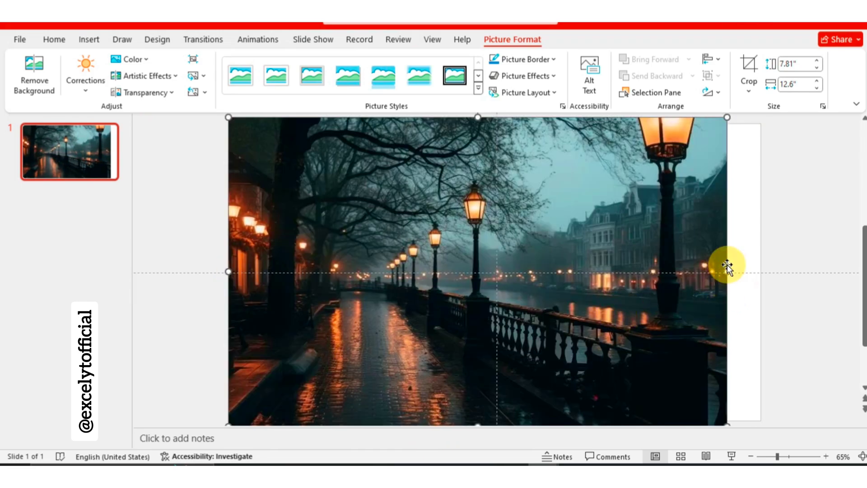
Darken the photo to -30% brightness in Format Picture's corrections
{"action": "right_click", "coordinate": [662, 229]}
{"action": "left_click", "coordinate": [698, 430]}
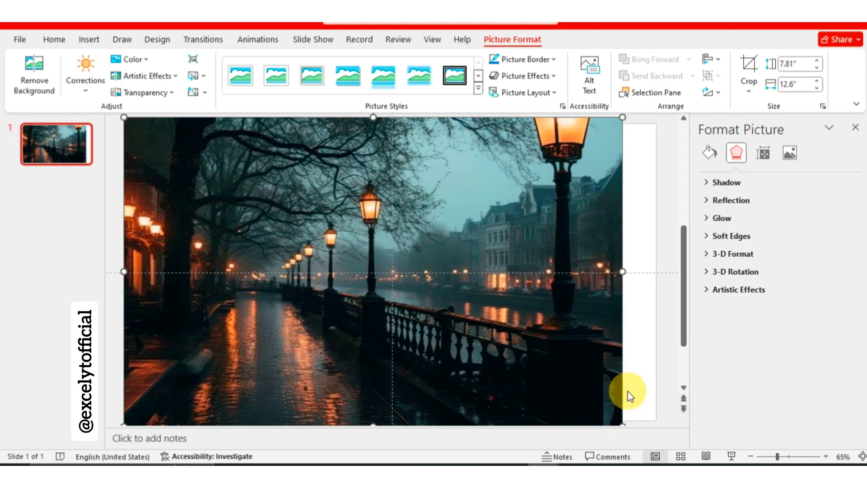
{"action": "left_click", "coordinate": [790, 153]}
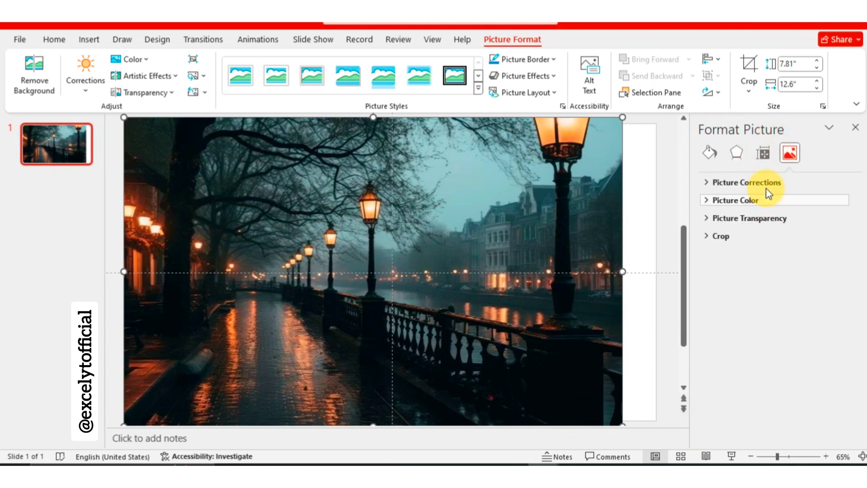
{"action": "left_click", "coordinate": [767, 183]}
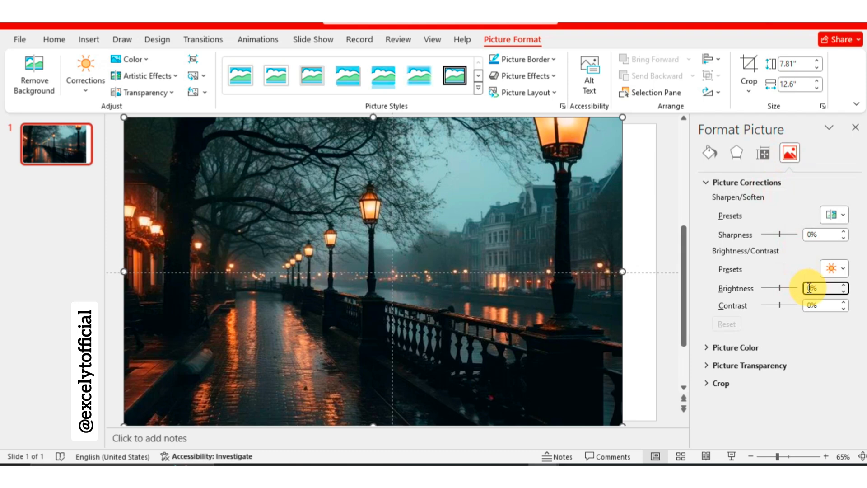
{"action": "type", "text": "-30"}
{"action": "key", "text": "Return"}
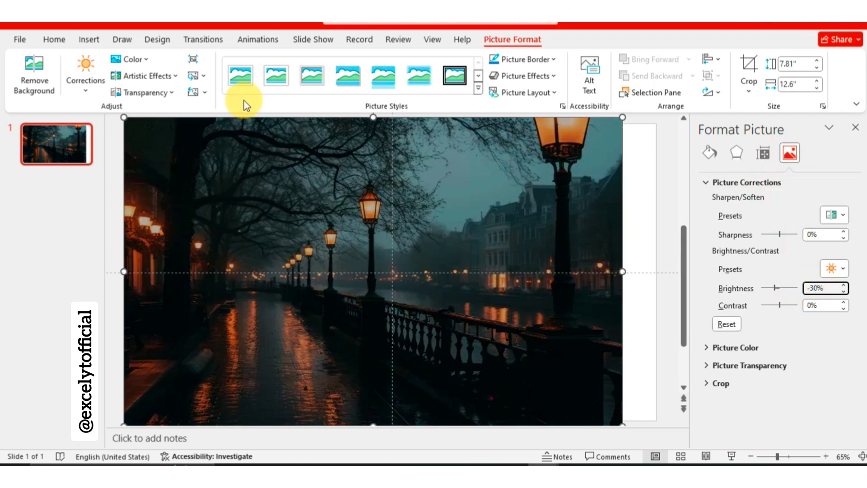
Draw a text box over the upper right of the photo containing 'TOURISM'
{"action": "left_click", "coordinate": [89, 39]}
{"action": "left_click", "coordinate": [520, 75]}
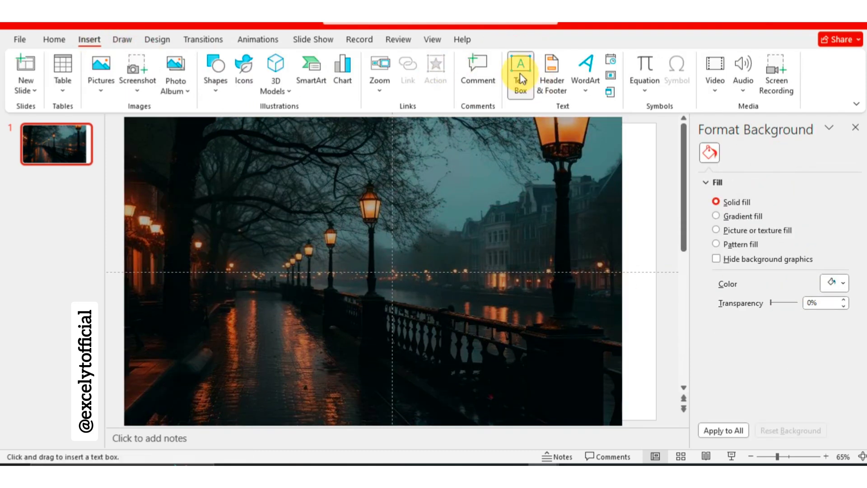
{"action": "left_click_drag", "start_coordinate": [405, 196], "coordinate": [656, 293]}
{"action": "type", "text": "TOURISM"}
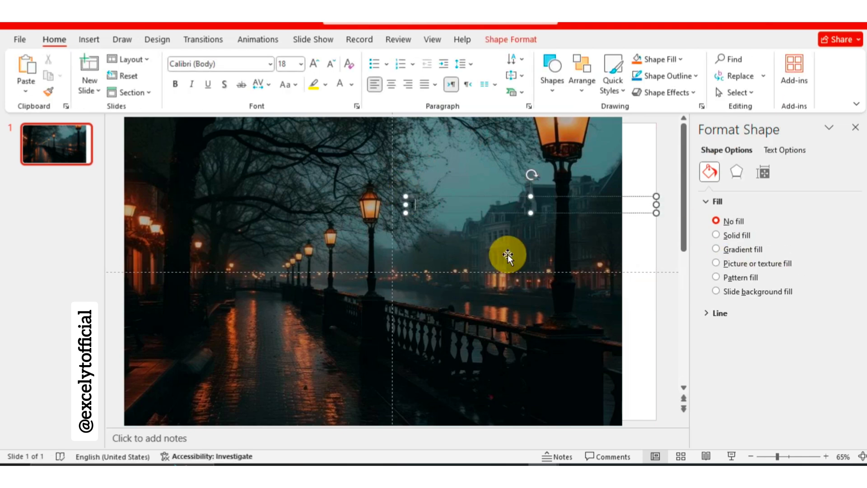
Format TOURISM as white, bold Arial Black at 96 pt
{"action": "left_click", "coordinate": [402, 199]}
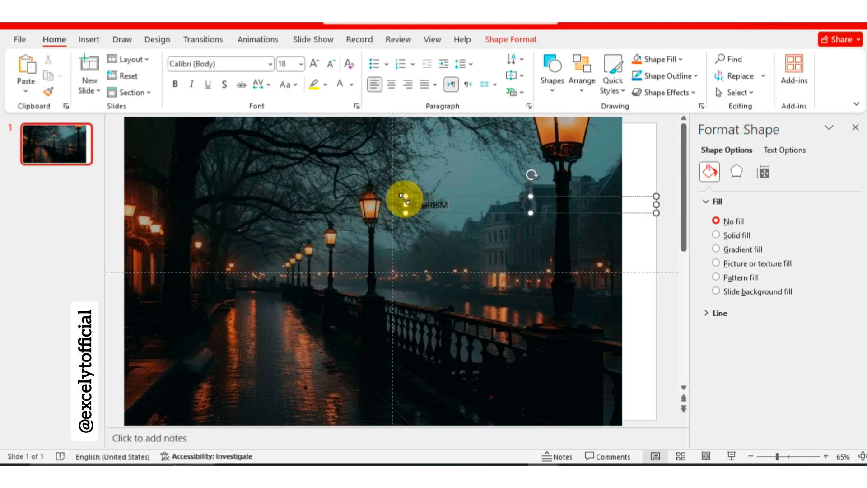
{"action": "left_click", "coordinate": [341, 85]}
{"action": "left_click", "coordinate": [175, 84]}
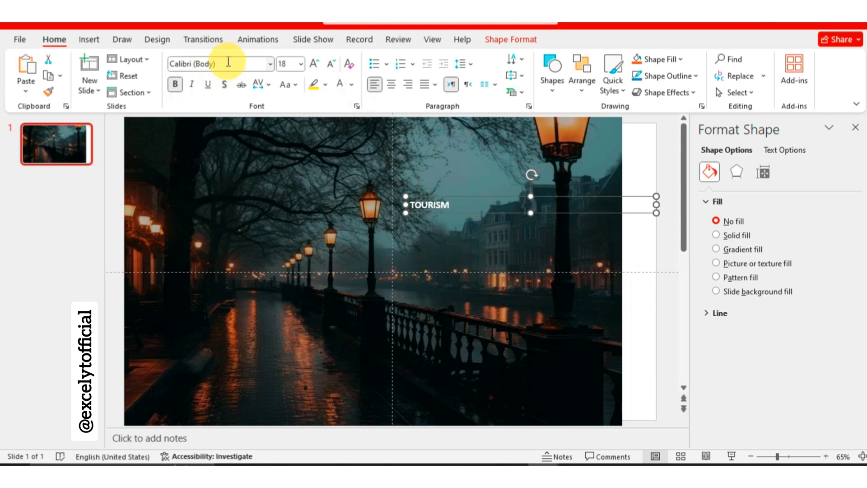
{"action": "left_click", "coordinate": [270, 63]}
{"action": "left_click", "coordinate": [234, 352]}
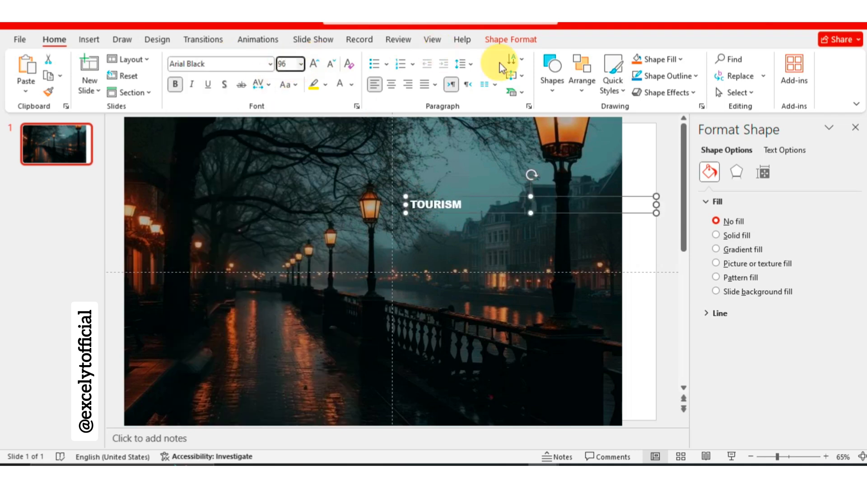
{"action": "type", "text": "96"}
{"action": "key", "text": "Return"}
Rotate TOURISM 270°, lengthen the box to one line, and move it to the slide's right edge
{"action": "left_click", "coordinate": [515, 58]}
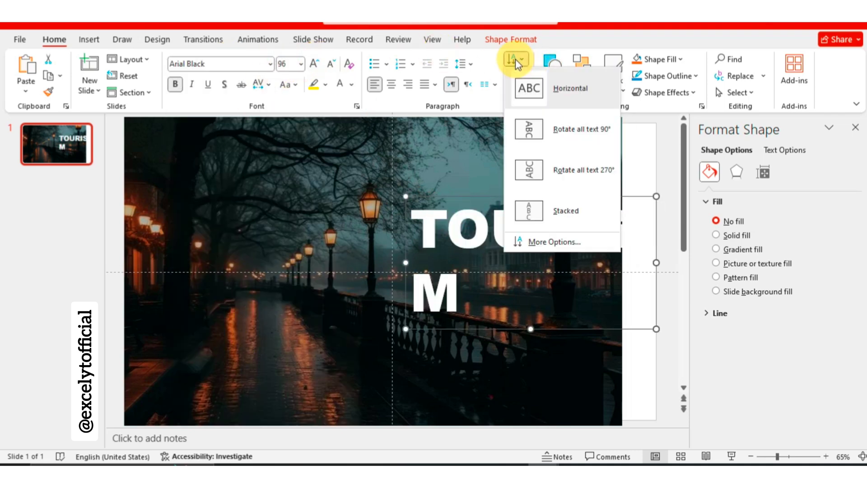
{"action": "left_click", "coordinate": [522, 176]}
{"action": "left_click_drag", "start_coordinate": [504, 192], "coordinate": [511, 116]}
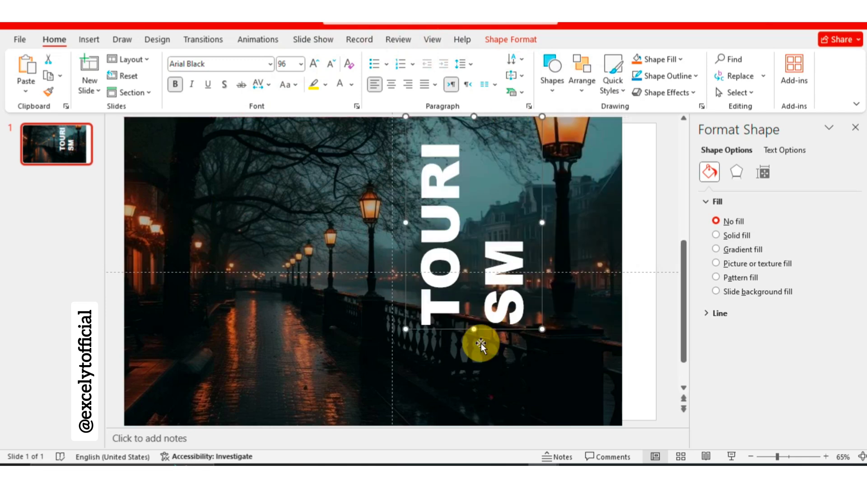
{"action": "left_click_drag", "start_coordinate": [481, 343], "coordinate": [483, 415]}
{"action": "left_click_drag", "start_coordinate": [474, 236], "coordinate": [648, 222]}
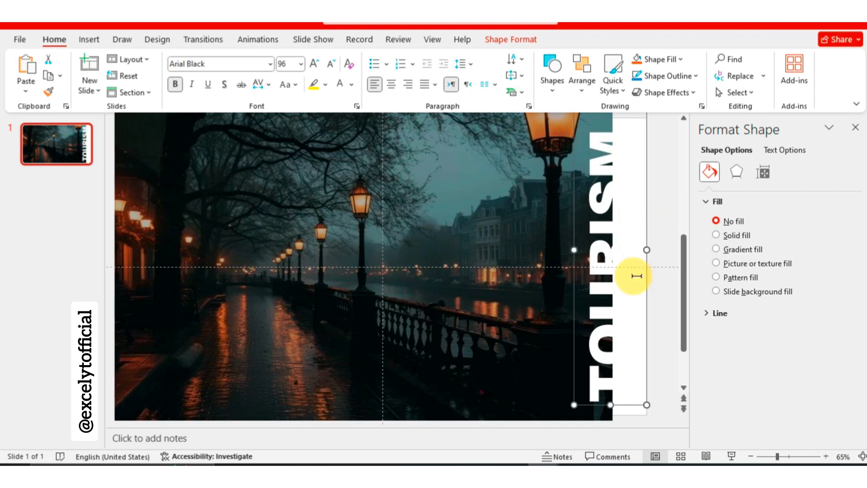
Duplicate the first slide with Ctrl+D
{"action": "left_click", "coordinate": [288, 310]}
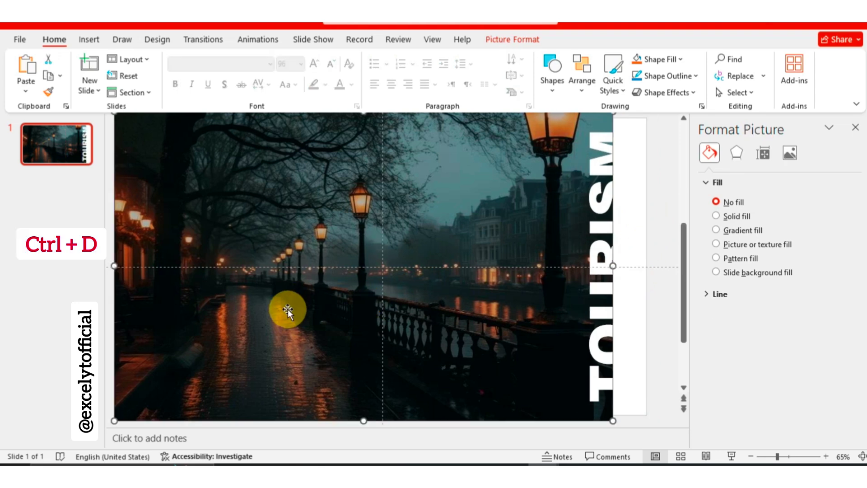
{"action": "left_click", "coordinate": [73, 153]}
{"action": "key", "text": "ctrl+d"}
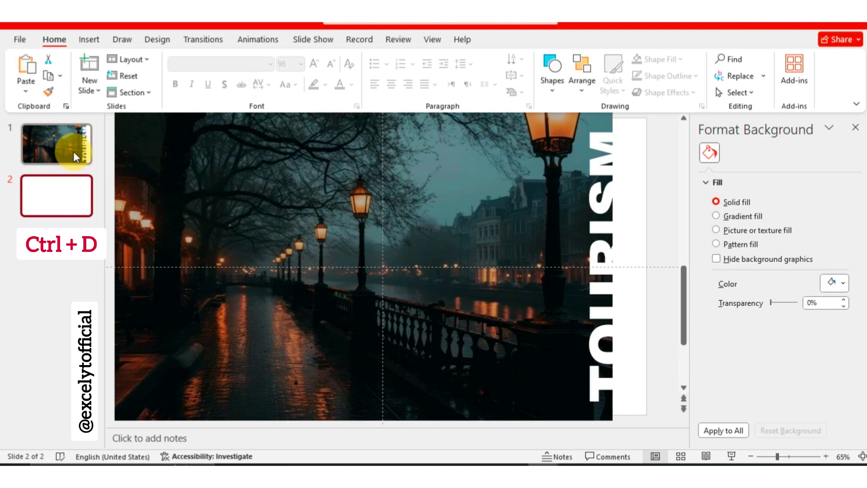
Crop away the right side of slide 2's street photo so it covers only the left part
{"action": "left_click", "coordinate": [772, 457]}
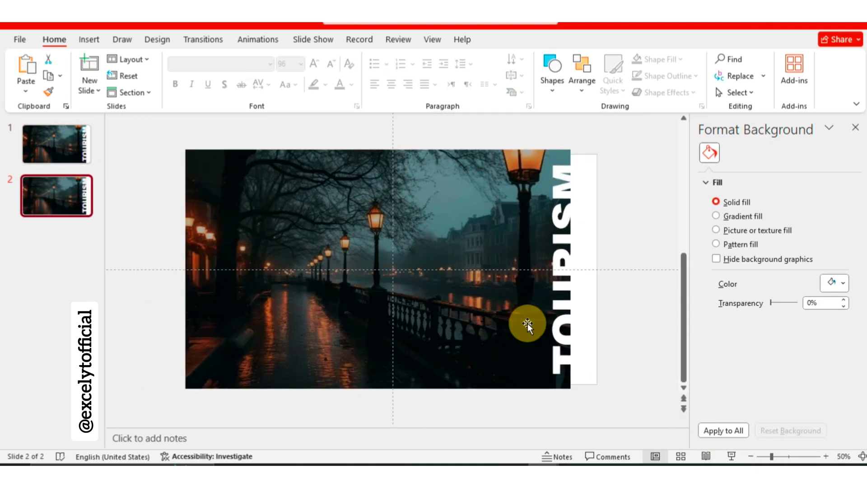
{"action": "left_click", "coordinate": [527, 258]}
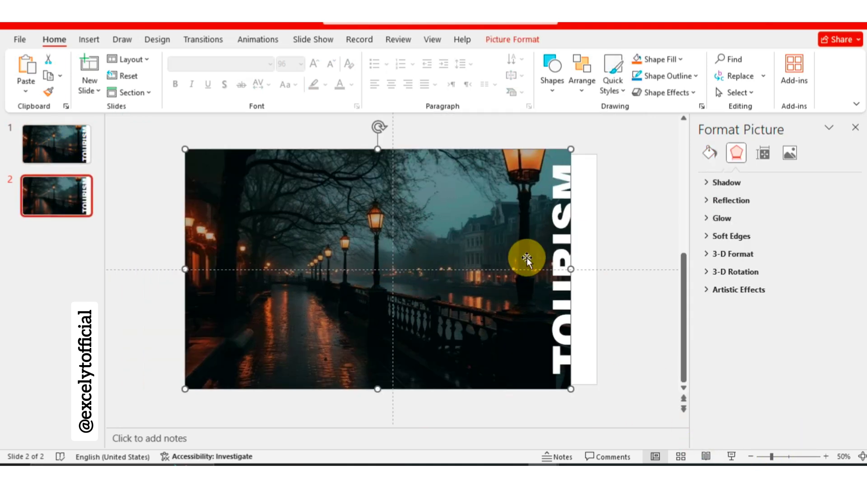
{"action": "left_click", "coordinate": [513, 40]}
{"action": "left_click", "coordinate": [749, 68]}
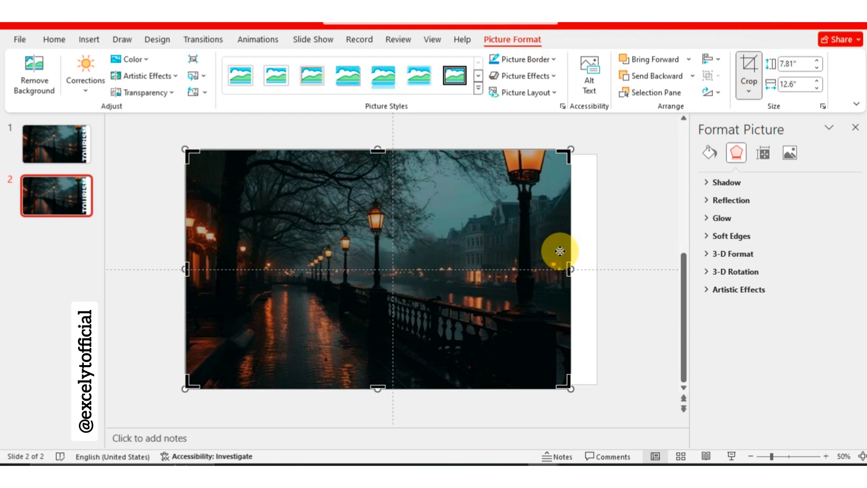
{"action": "left_click_drag", "start_coordinate": [560, 266], "coordinate": [362, 292]}
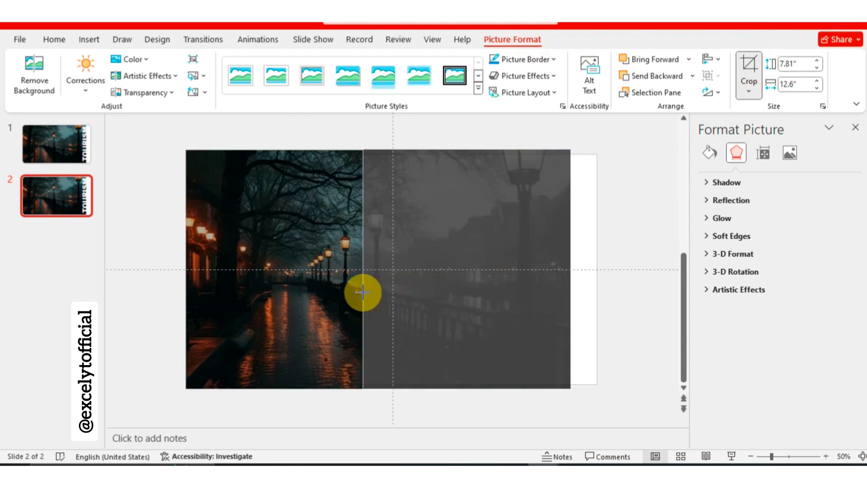
{"action": "left_click", "coordinate": [583, 290]}
Move TOURISM onto the photo's right edge and paste the Paris / Capital of France text block
{"action": "left_click_drag", "start_coordinate": [556, 143], "coordinate": [338, 149]}
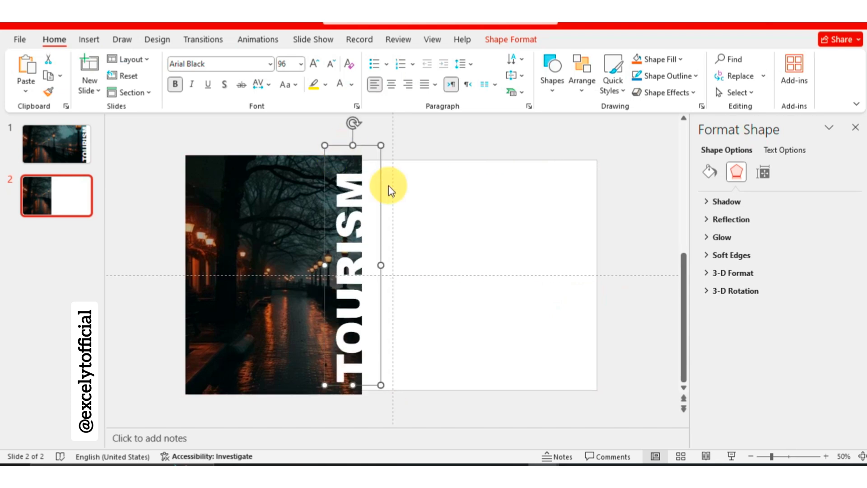
{"action": "left_click", "coordinate": [443, 244]}
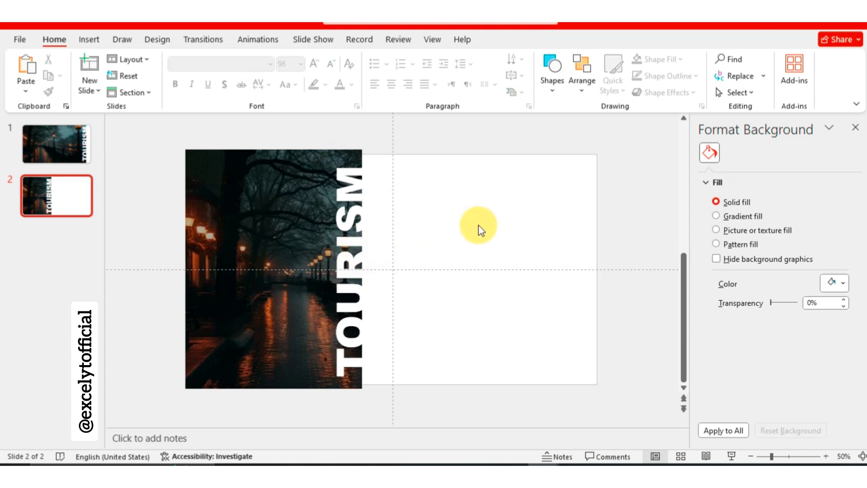
{"action": "key", "text": "ctrl+v"}
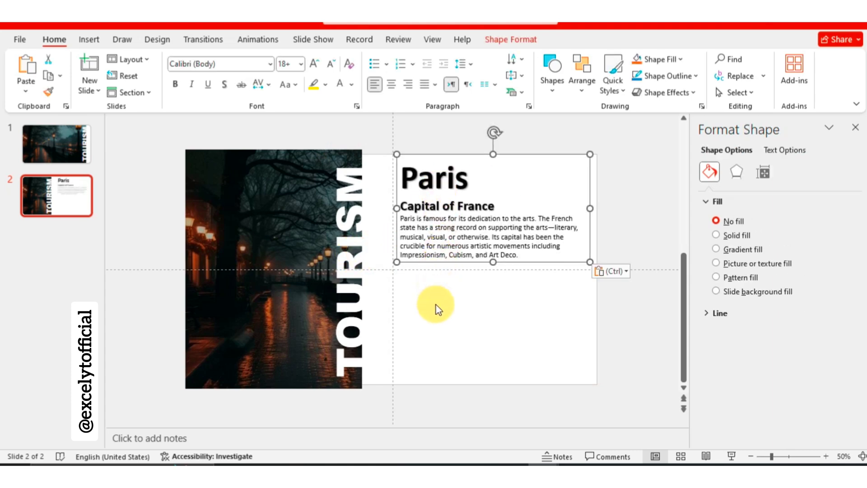
{"action": "left_click", "coordinate": [468, 323]}
Insert three Paris photos (tram, Eiffel Tower street, café) from this computer
{"action": "left_click", "coordinate": [89, 40]}
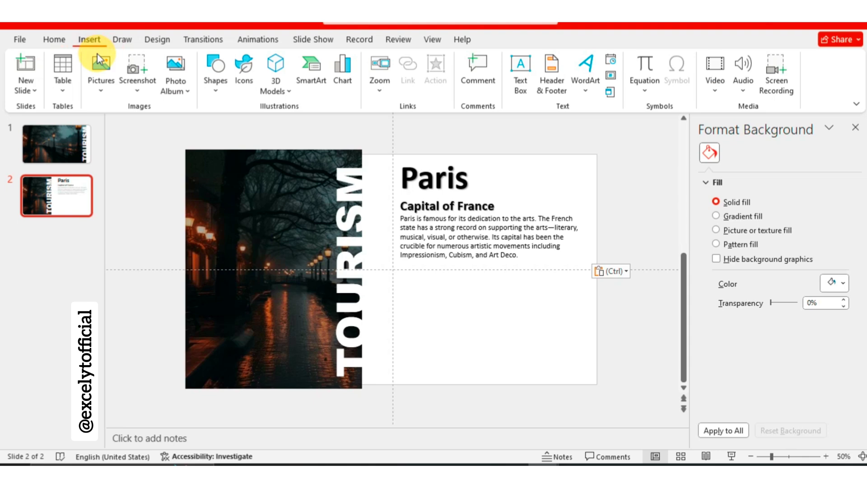
{"action": "left_click", "coordinate": [101, 66]}
{"action": "left_click", "coordinate": [140, 129]}
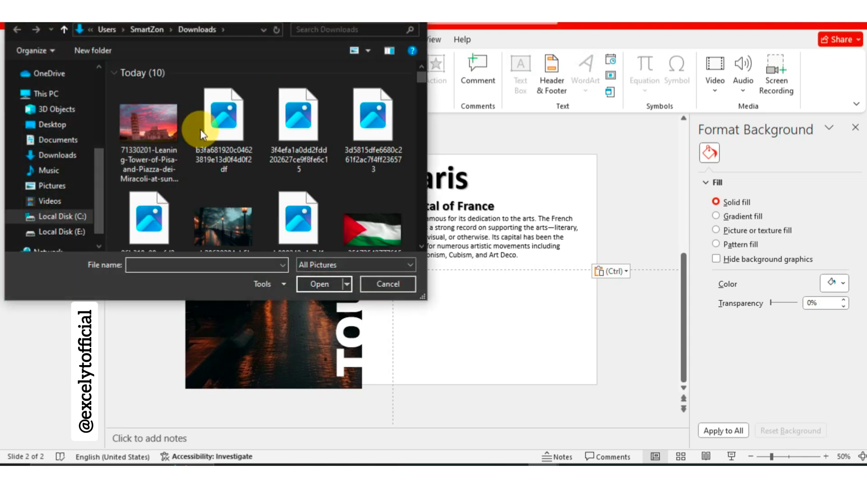
{"action": "left_click", "coordinate": [221, 131]}
{"action": "left_click", "coordinate": [296, 131]}
{"action": "left_click", "coordinate": [368, 135]}
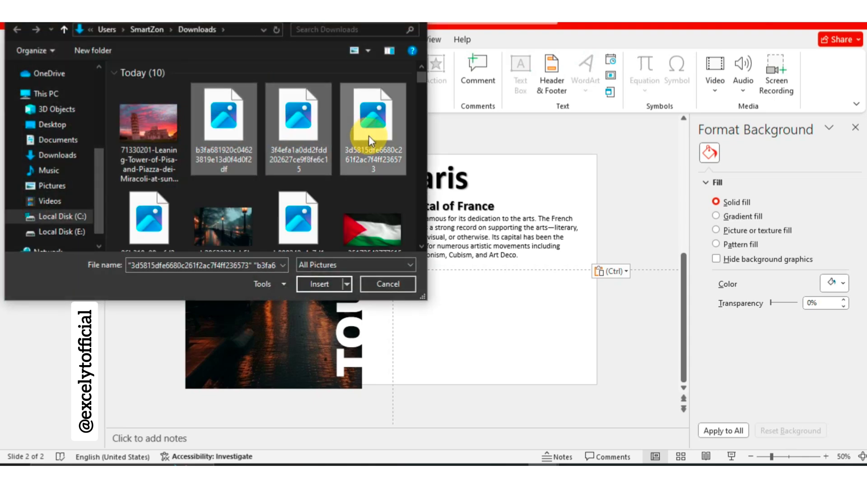
{"action": "left_click", "coordinate": [322, 283]}
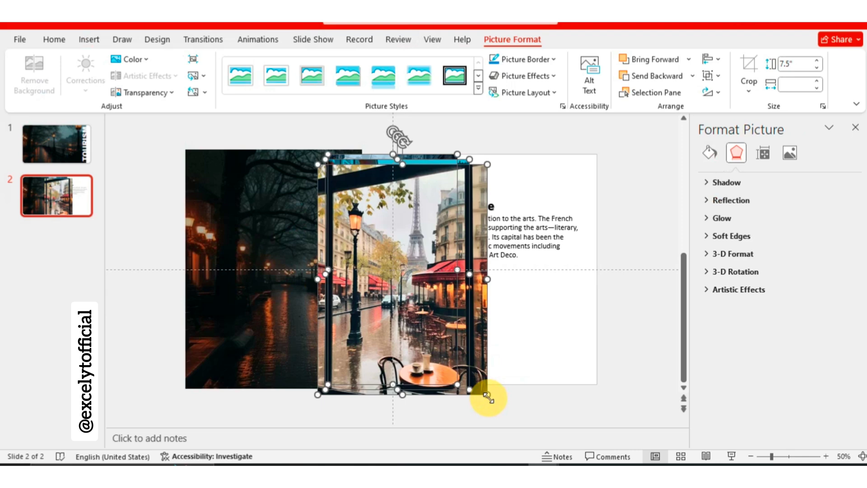
Shrink the photos, give them a soft-edged style, and spread them out below the Paris text
{"action": "left_click_drag", "start_coordinate": [486, 392], "coordinate": [400, 294]}
{"action": "left_click_drag", "start_coordinate": [387, 242], "coordinate": [479, 361]}
{"action": "left_click", "coordinate": [422, 77]}
{"action": "left_click", "coordinate": [453, 305]}
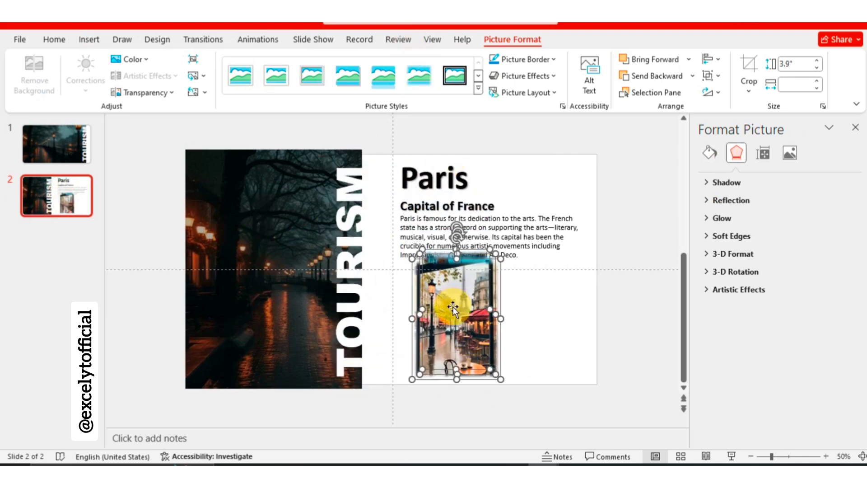
{"action": "left_click_drag", "start_coordinate": [453, 307], "coordinate": [563, 315]}
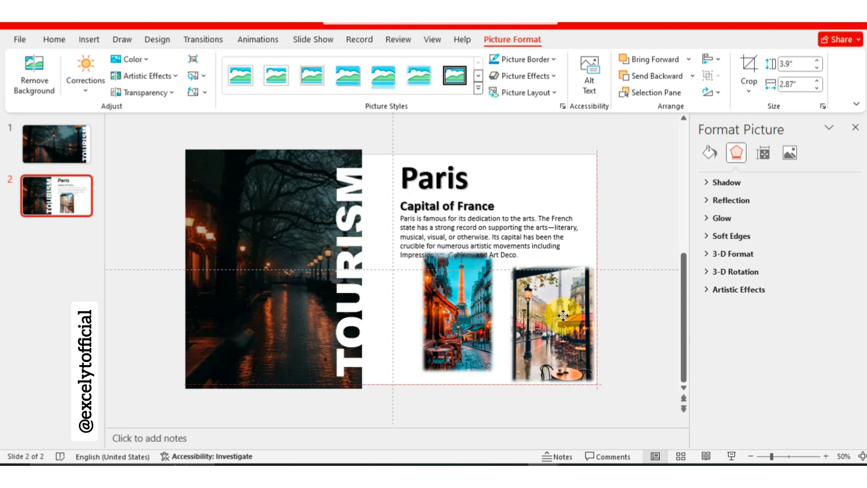
{"action": "left_click_drag", "start_coordinate": [464, 332], "coordinate": [480, 344]}
{"action": "left_click_drag", "start_coordinate": [445, 252], "coordinate": [415, 270]}
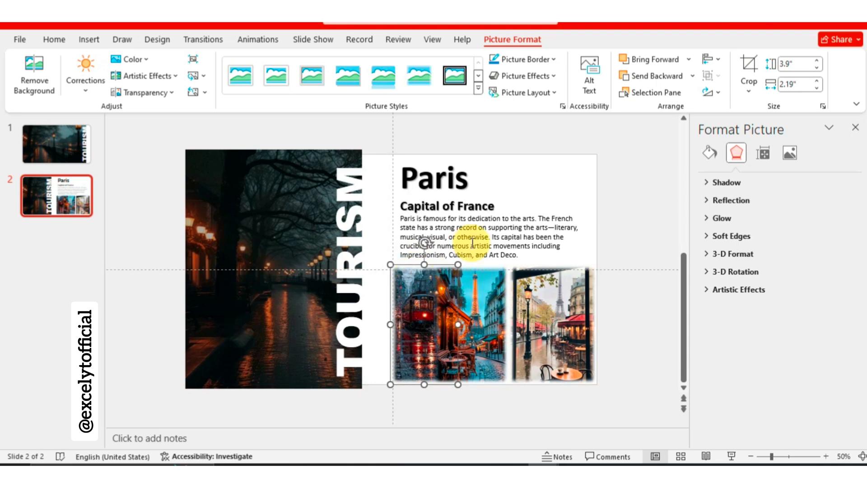
Size the tram photo to 3.79" high by 2.25" wide
{"action": "left_click", "coordinate": [785, 64]}
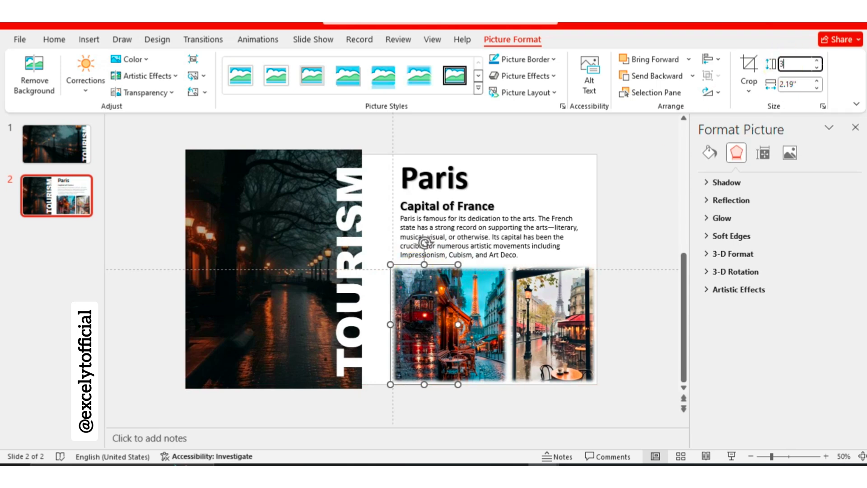
{"action": "type", "text": "3.79"}
{"action": "key", "text": "Return"}
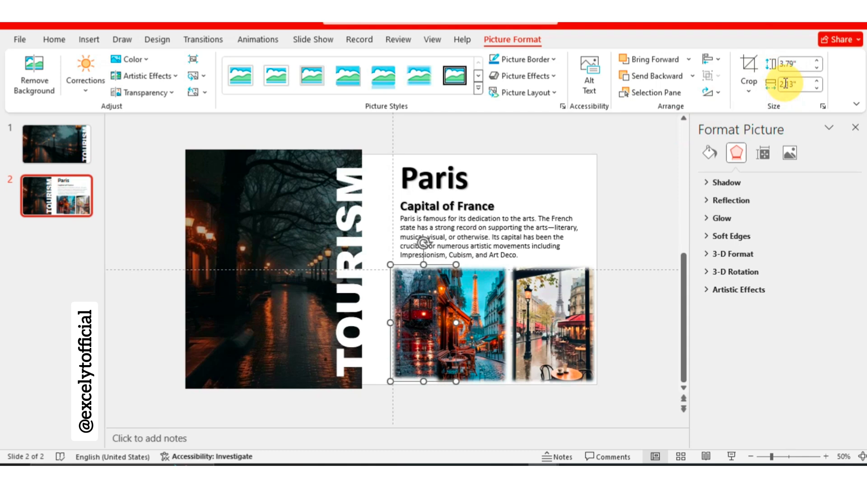
{"action": "type", "text": "2.25"}
{"action": "key", "text": "Return"}
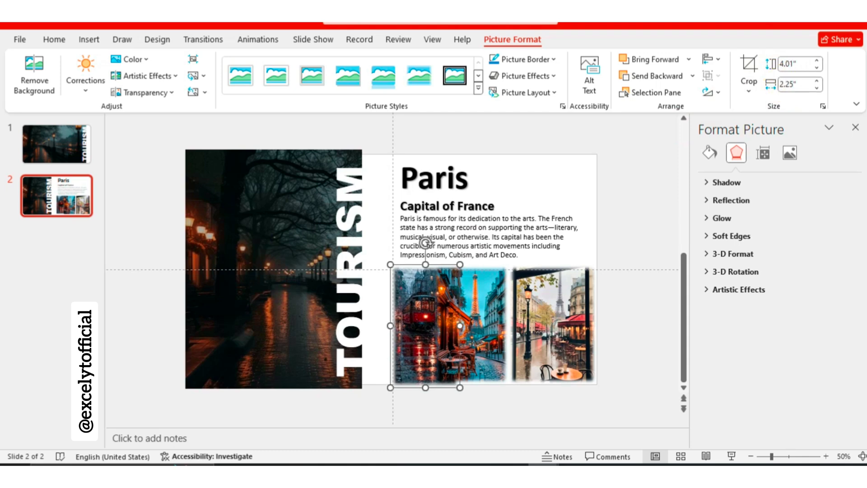
Set the Eiffel Tower photo height to 3.4" and the café photo to 2.9" by 1.95"
{"action": "left_click", "coordinate": [513, 299]}
{"action": "left_click", "coordinate": [786, 64]}
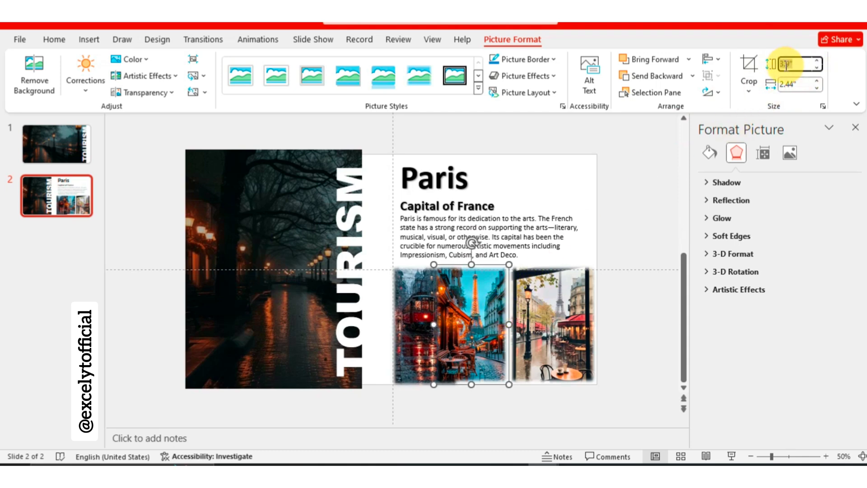
{"action": "type", "text": "3.4"}
{"action": "key", "text": "Return"}
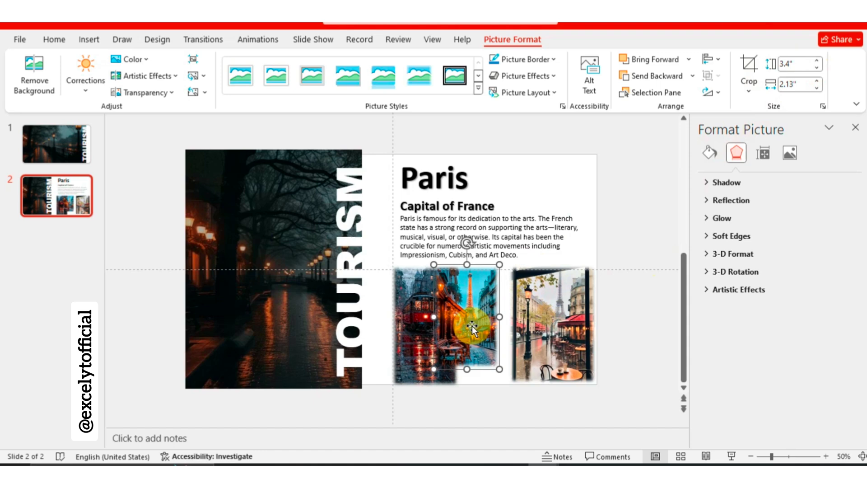
{"action": "left_click", "coordinate": [543, 329]}
{"action": "left_click", "coordinate": [787, 65]}
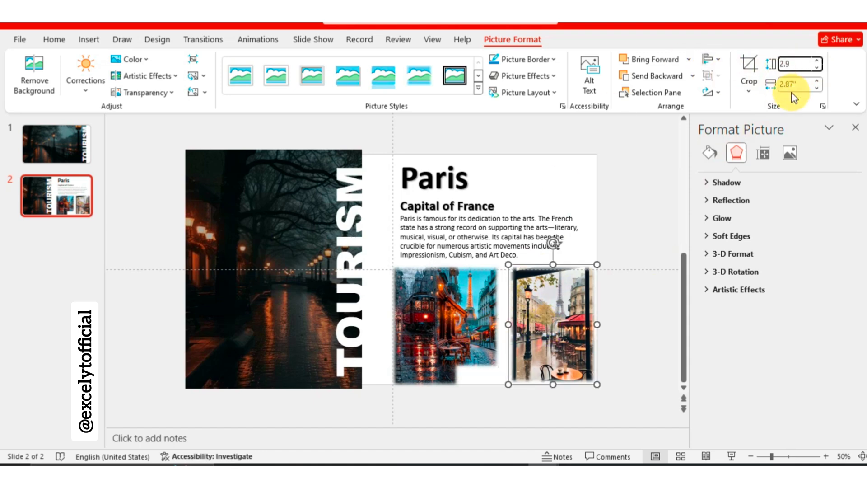
{"action": "type", "text": "2.9"}
{"action": "left_click", "coordinate": [790, 85]}
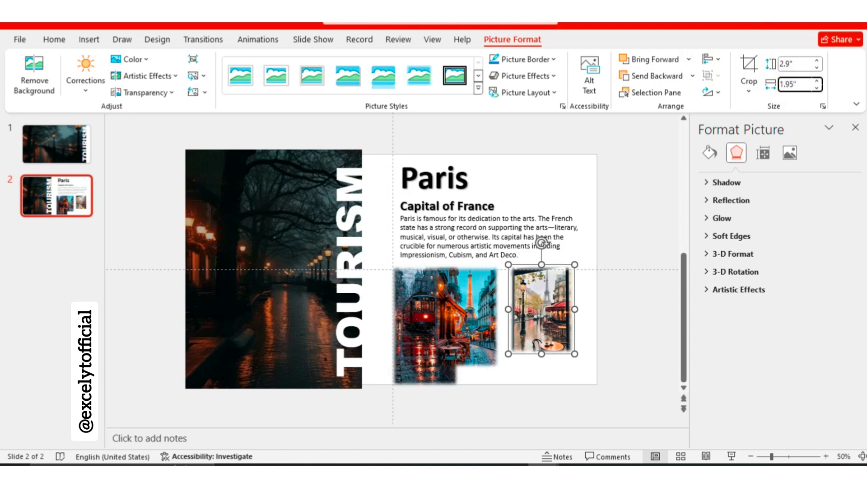
{"action": "key", "text": "Return"}
Arrange the tram, Eiffel Tower and café photos neatly side by side in a row
{"action": "left_click_drag", "start_coordinate": [533, 298], "coordinate": [556, 337]}
{"action": "left_click_drag", "start_coordinate": [490, 348], "coordinate": [505, 357]}
{"action": "left_click_drag", "start_coordinate": [435, 354], "coordinate": [438, 352]}
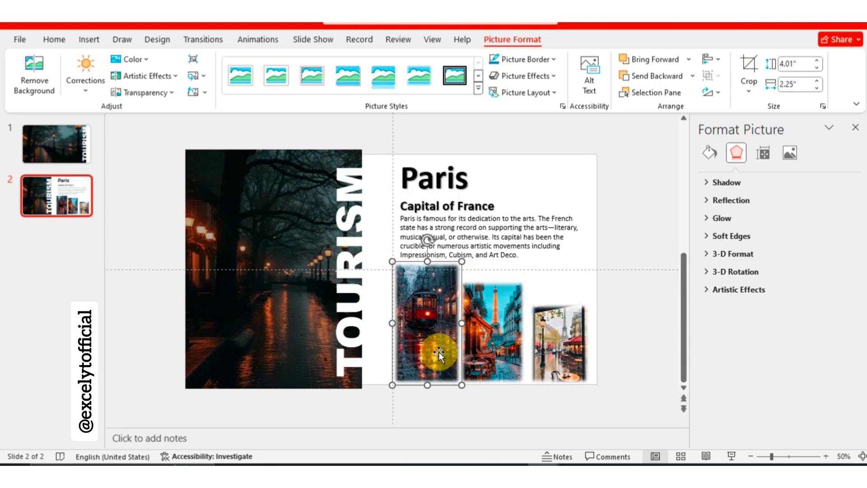
{"action": "left_click", "coordinate": [552, 352]}
{"action": "left_click_drag", "start_coordinate": [552, 352], "coordinate": [553, 352]}
{"action": "left_click", "coordinate": [581, 290]}
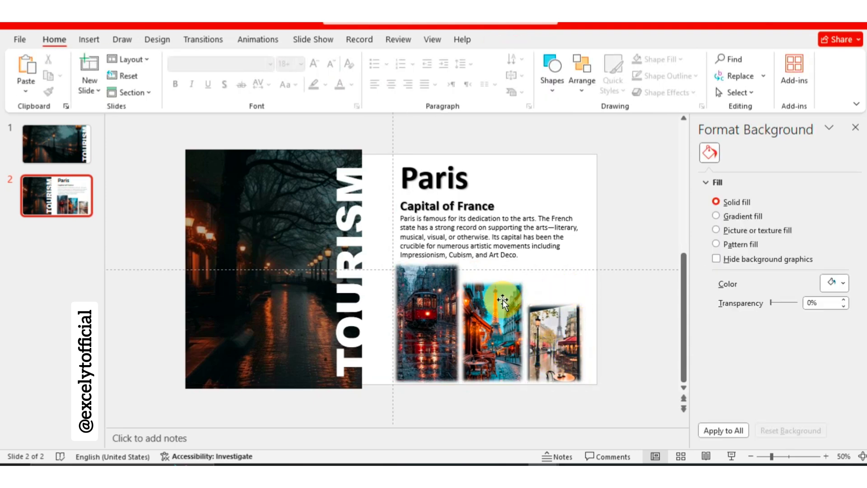
Darken the tram, Eiffel Tower and café photos each to -30% brightness
{"action": "left_click", "coordinate": [407, 300]}
{"action": "left_click", "coordinate": [790, 153]}
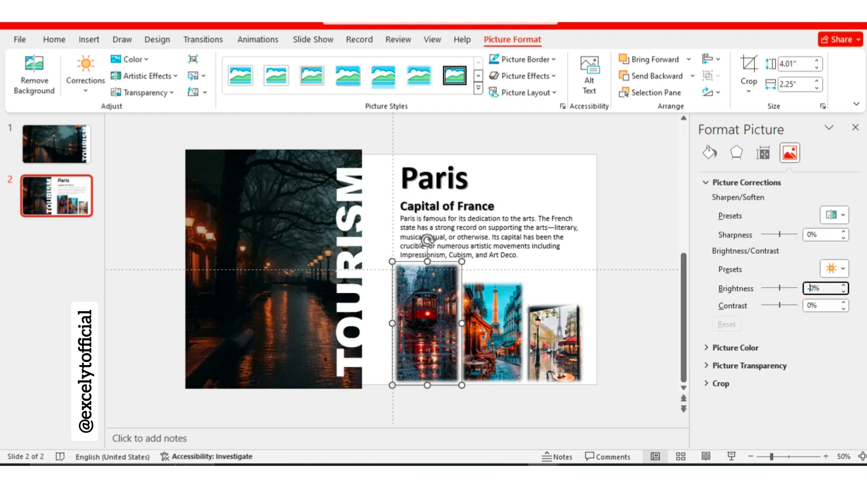
{"action": "key", "text": "Return"}
{"action": "left_click", "coordinate": [501, 347]}
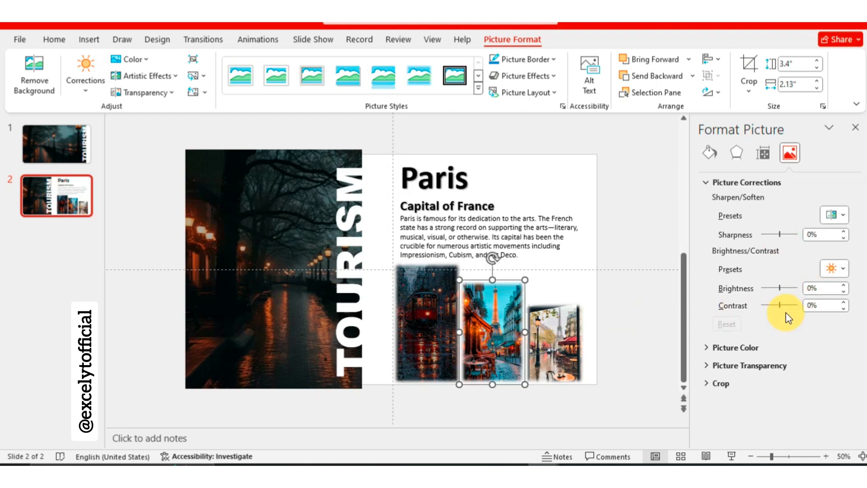
{"action": "key", "text": "Return"}
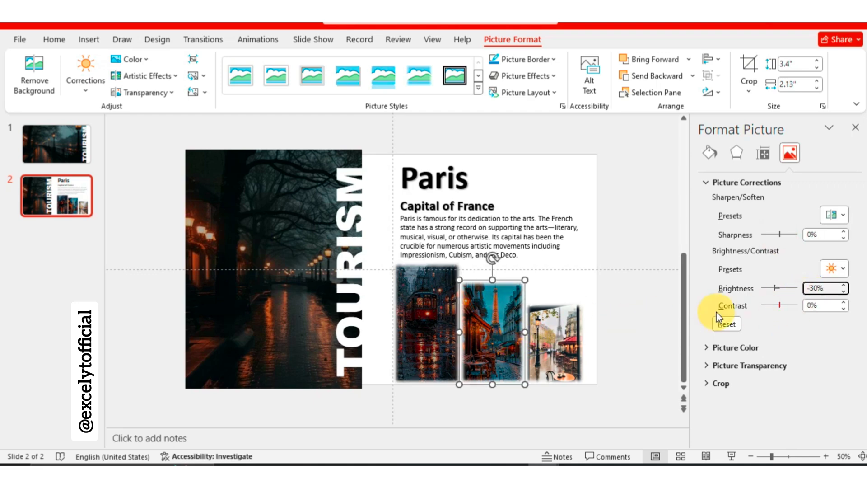
{"action": "left_click", "coordinate": [562, 350]}
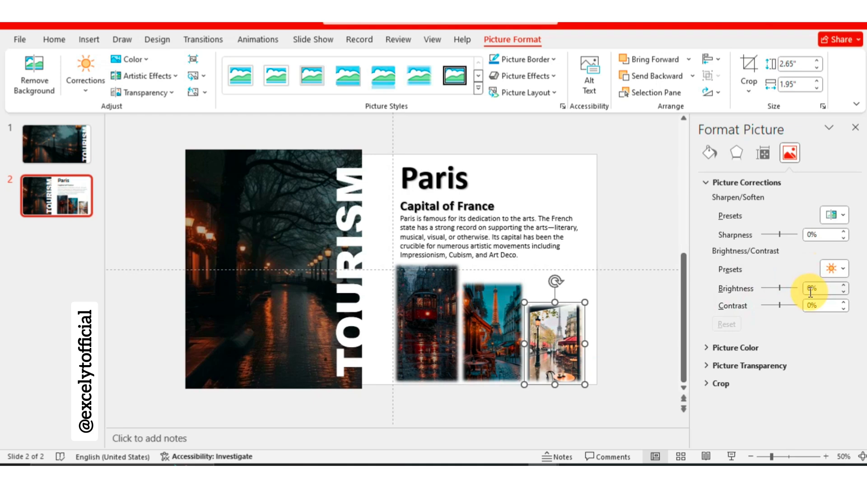
{"action": "type", "text": "-30"}
{"action": "key", "text": "Return"}
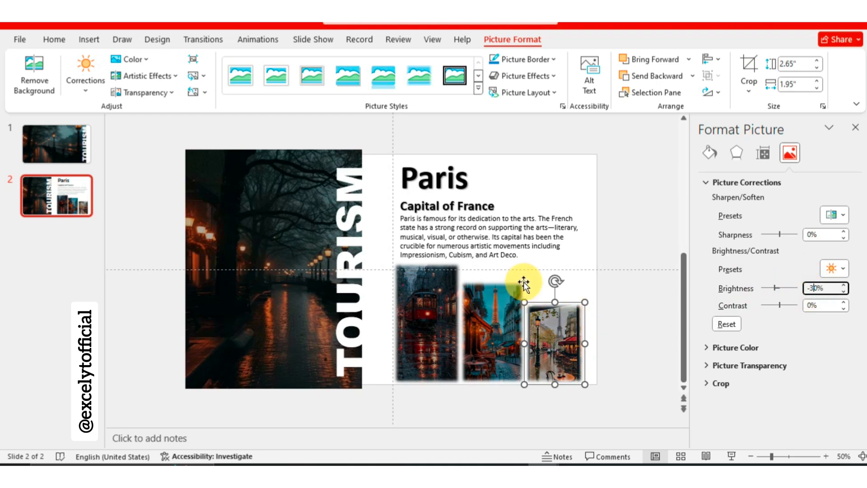
{"action": "left_click", "coordinate": [542, 272]}
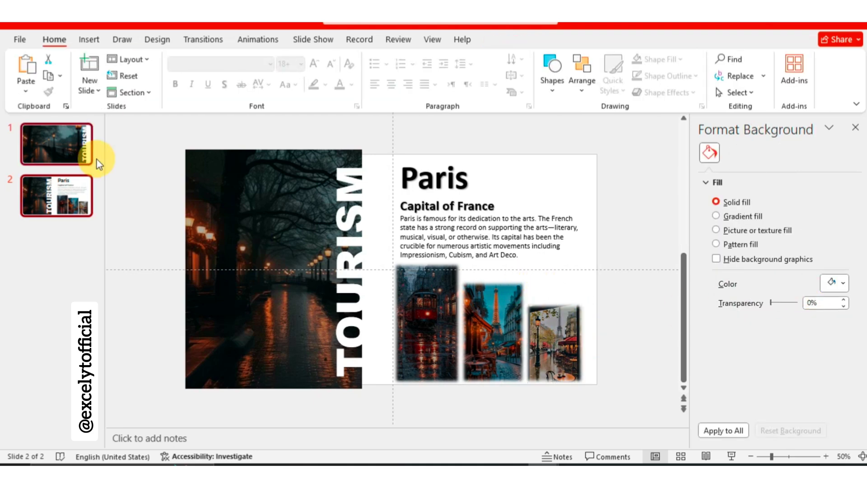
Apply the Morph transition to both slides
{"action": "key", "text": "ctrl+a"}
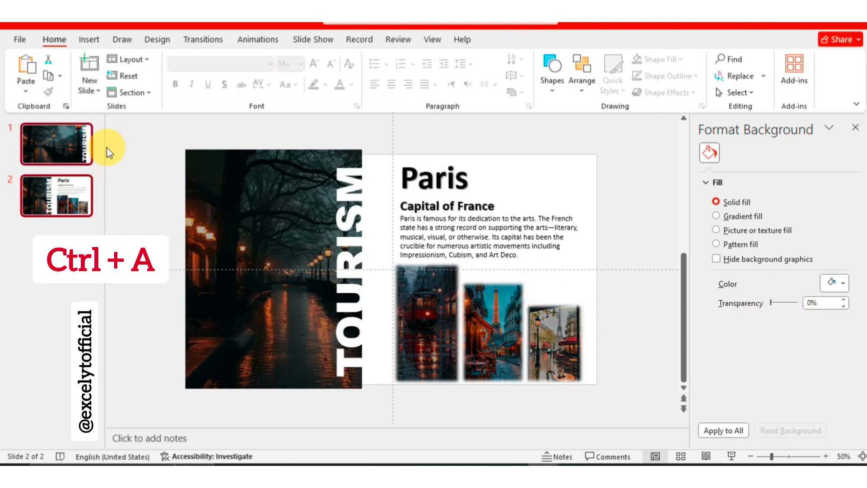
{"action": "left_click", "coordinate": [213, 38]}
{"action": "left_click", "coordinate": [134, 87]}
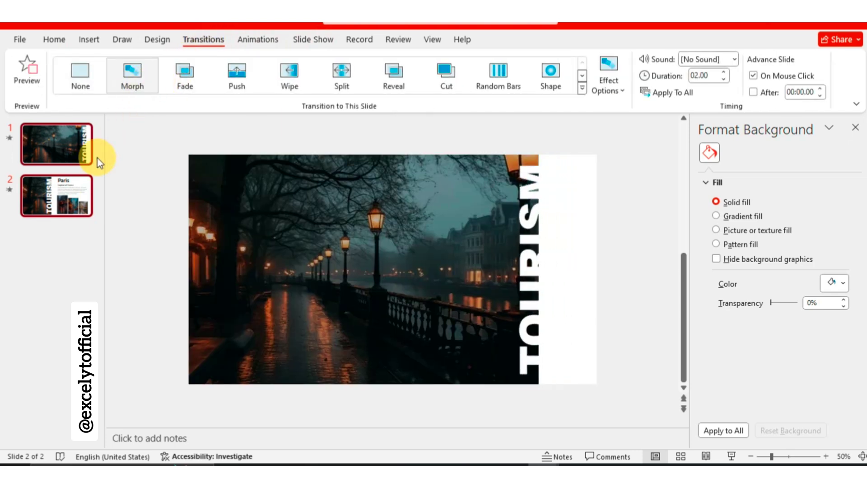
Give slide 2's tram and Eiffel Tower photos a Zoom animation
{"action": "left_click", "coordinate": [69, 191]}
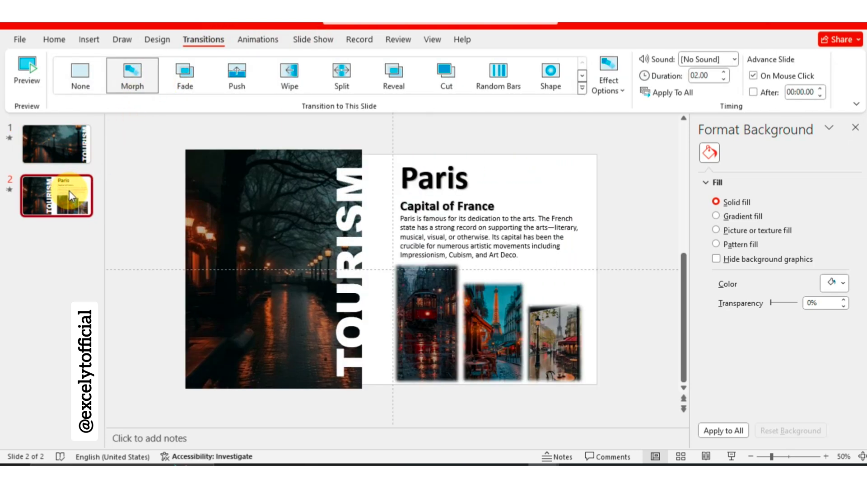
{"action": "left_click", "coordinate": [436, 319]}
{"action": "left_click", "coordinate": [470, 314], "text": "ctrl"}
{"action": "left_click", "coordinate": [272, 41]}
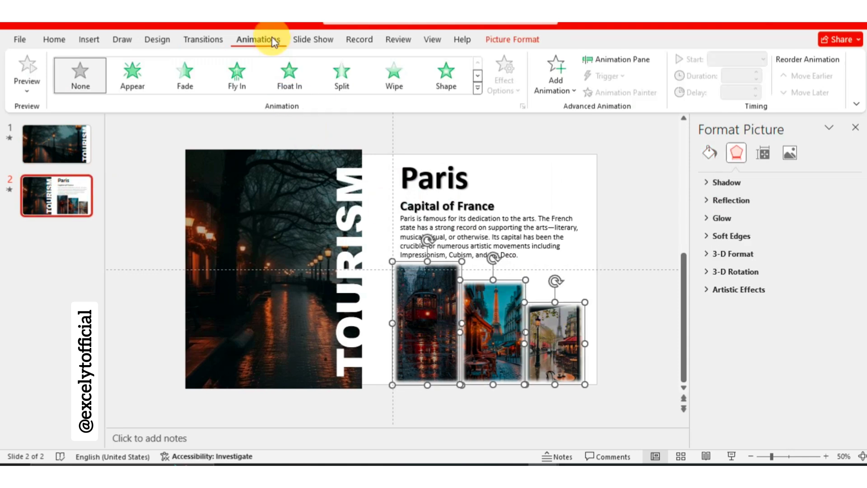
{"action": "left_click", "coordinate": [476, 89]}
{"action": "left_click", "coordinate": [181, 201]}
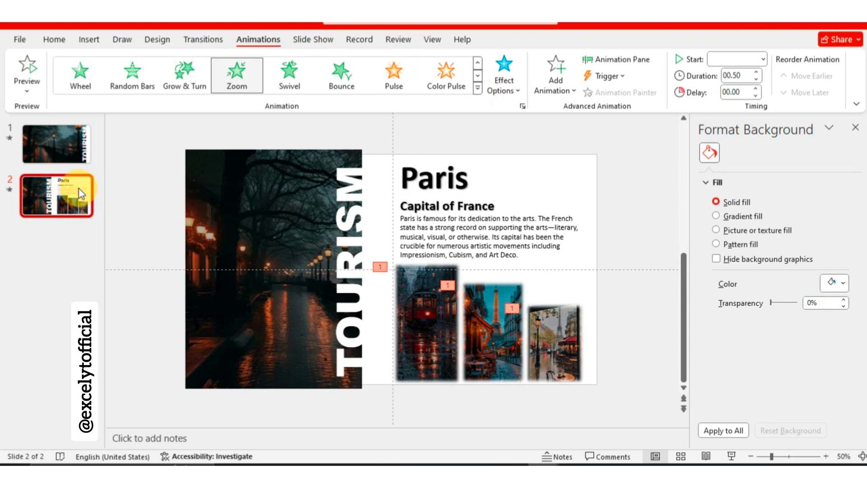
Duplicate slide 2 and enlarge slide 3's tram photo over the large left photo
{"action": "key", "text": "ctrl+d"}
{"action": "left_click", "coordinate": [56, 248]}
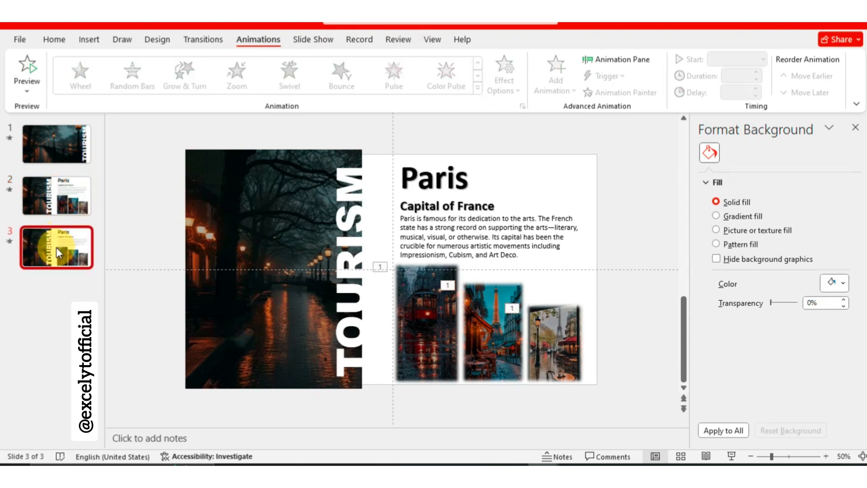
{"action": "left_click", "coordinate": [343, 344]}
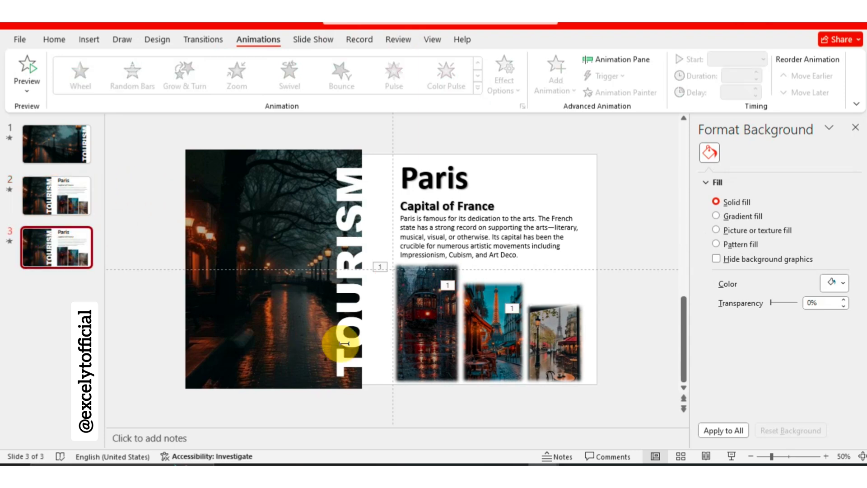
{"action": "left_click", "coordinate": [397, 331]}
{"action": "left_click_drag", "start_coordinate": [434, 329], "coordinate": [267, 229]}
{"action": "left_click_drag", "start_coordinate": [256, 271], "coordinate": [275, 390]}
{"action": "left_click_drag", "start_coordinate": [289, 270], "coordinate": [363, 268]}
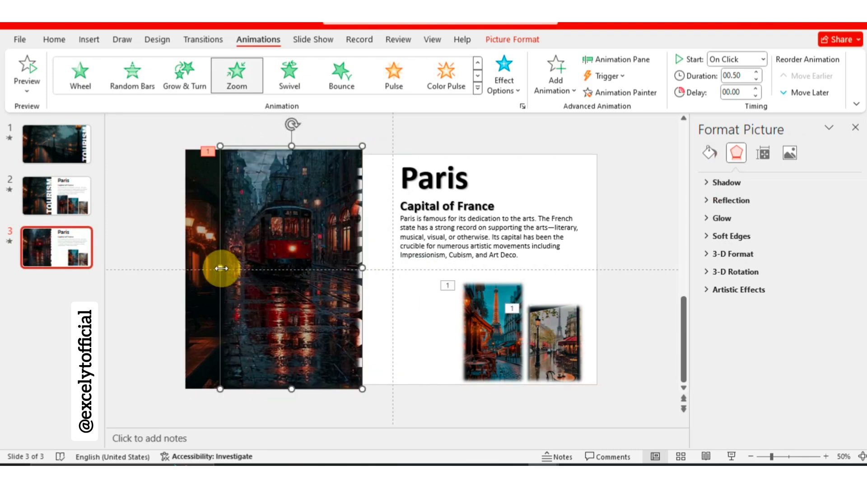
{"action": "left_click_drag", "start_coordinate": [221, 268], "coordinate": [183, 266]}
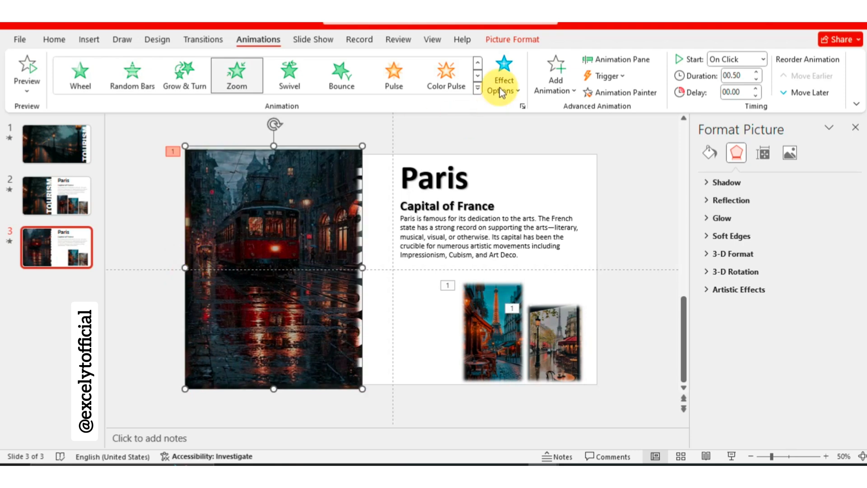
Remove the tram photo's animation, crop its bottom, and size it 8.14" tall
{"action": "left_click", "coordinate": [477, 88]}
{"action": "left_click", "coordinate": [75, 93]}
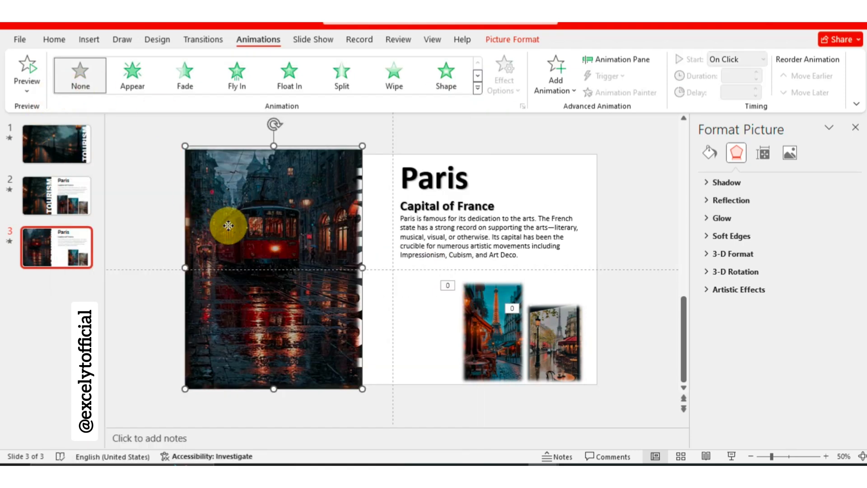
{"action": "left_click", "coordinate": [519, 39]}
{"action": "left_click", "coordinate": [755, 72]}
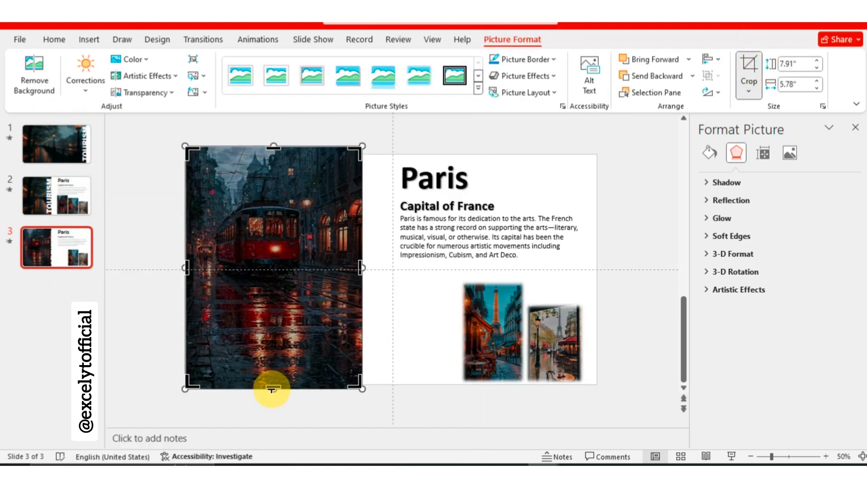
{"action": "left_click_drag", "start_coordinate": [273, 388], "coordinate": [273, 327]}
{"action": "left_click", "coordinate": [294, 323]}
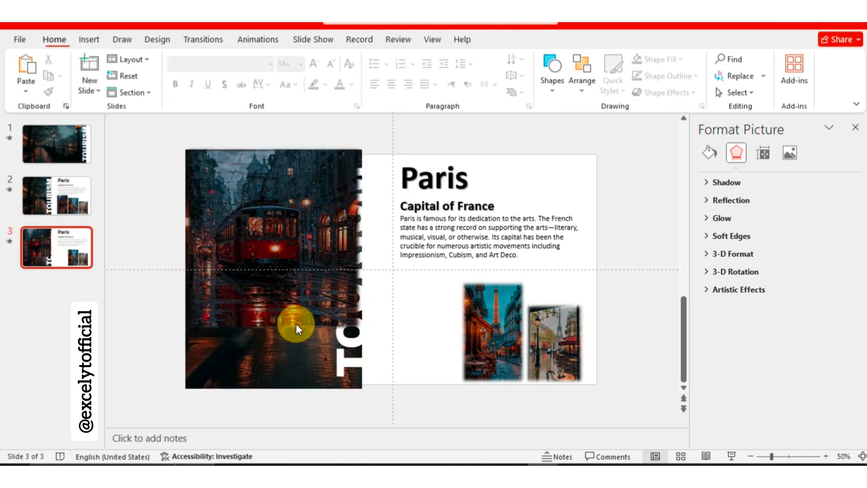
{"action": "left_click", "coordinate": [273, 330]}
{"action": "left_click_drag", "start_coordinate": [278, 396], "coordinate": [277, 397]}
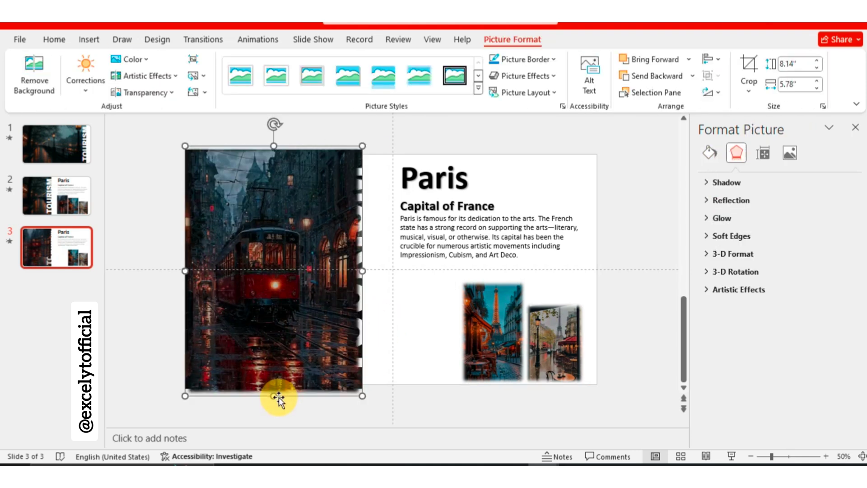
Send the tram photo behind the TOURISM title
{"action": "right_click", "coordinate": [302, 236]}
{"action": "left_click", "coordinate": [330, 339]}
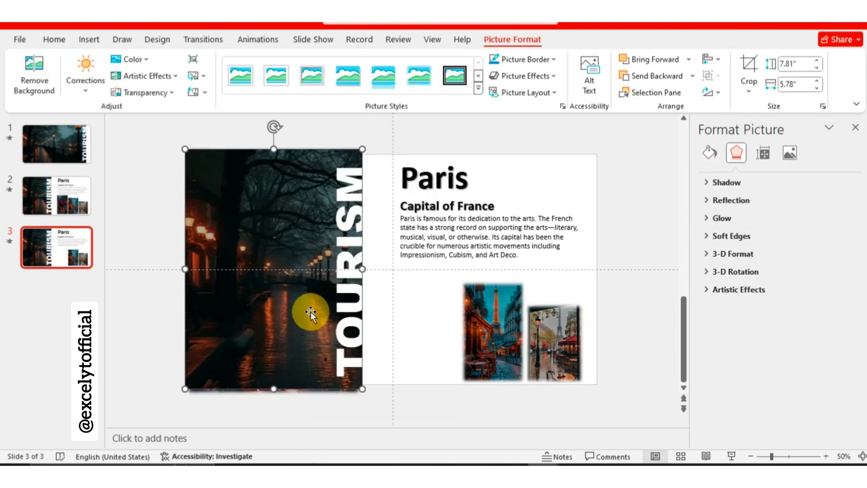
{"action": "key", "text": "Escape"}
{"action": "left_click", "coordinate": [311, 270]}
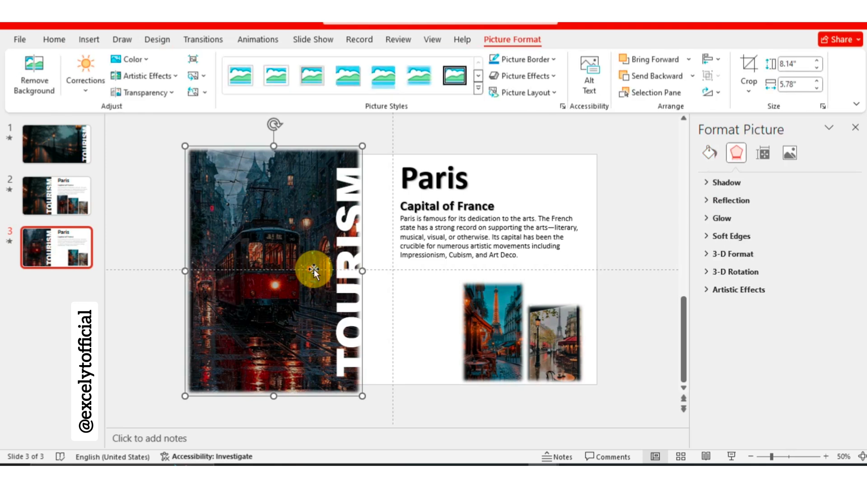
Adjust the tram backdrop and shift the two small photos further left
{"action": "left_click_drag", "start_coordinate": [196, 270], "coordinate": [198, 270]}
{"action": "left_click", "coordinate": [412, 302]}
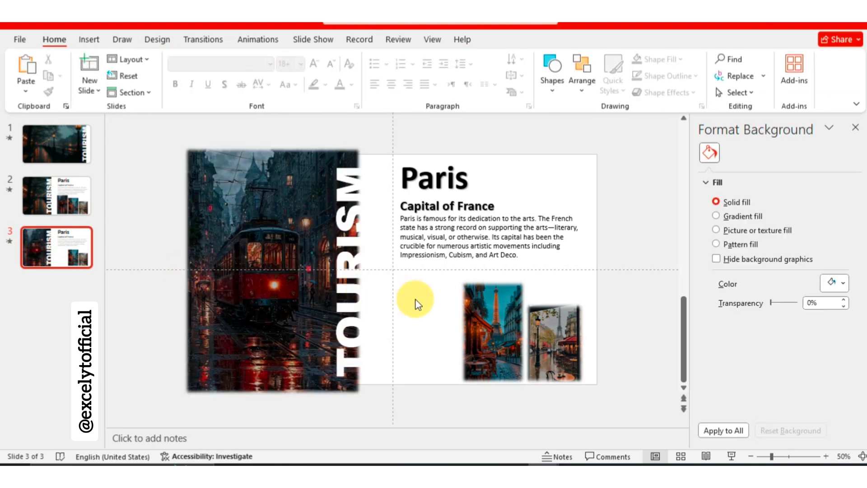
{"action": "left_click", "coordinate": [478, 321]}
{"action": "left_click", "coordinate": [538, 333], "text": "shift"}
{"action": "left_click_drag", "start_coordinate": [482, 329], "coordinate": [416, 328]}
{"action": "left_click", "coordinate": [586, 345]}
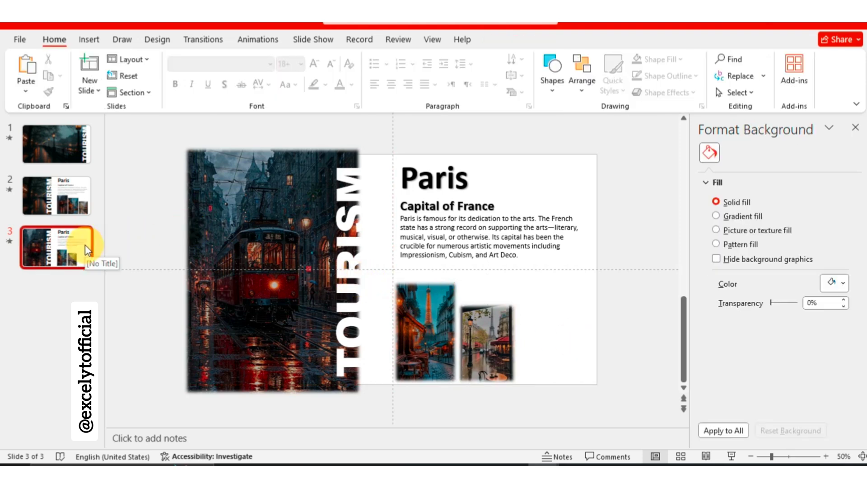
Apply the Crush transition to slide 3
{"action": "left_click", "coordinate": [217, 39]}
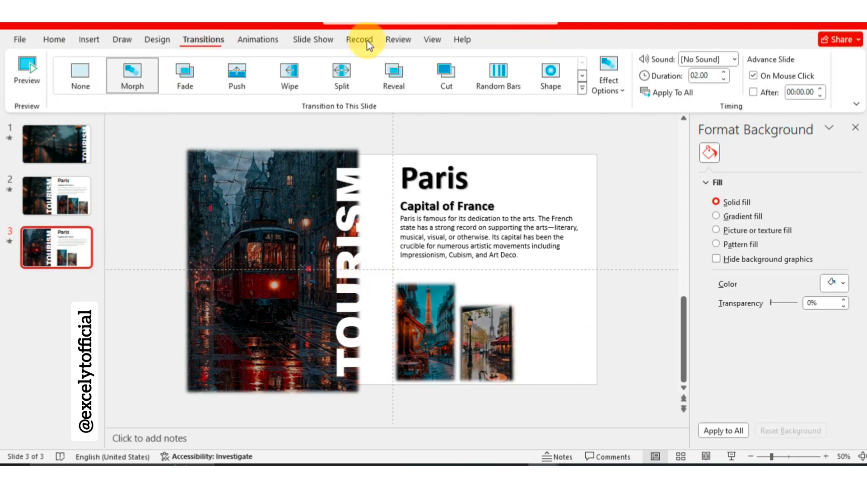
{"action": "left_click", "coordinate": [582, 89]}
{"action": "left_click", "coordinate": [392, 195]}
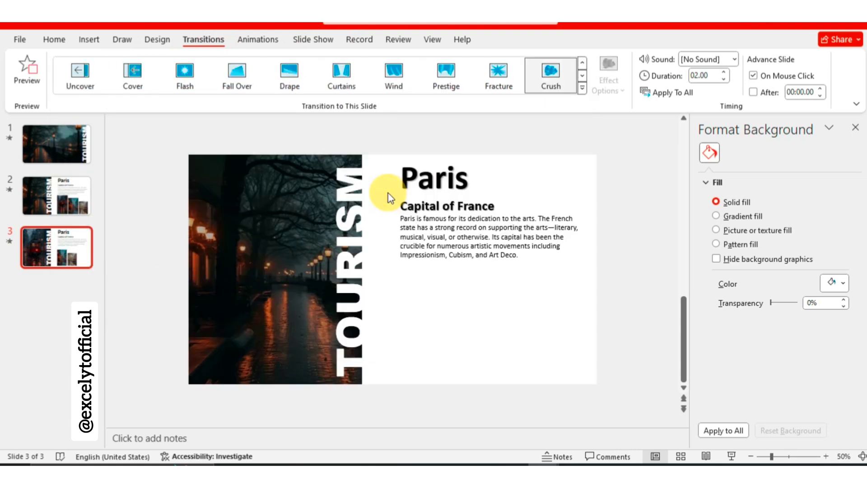
Replace the body text with the pasted Louvre and landmarks paragraph
{"action": "left_click", "coordinate": [397, 154]}
{"action": "key", "text": "Delete"}
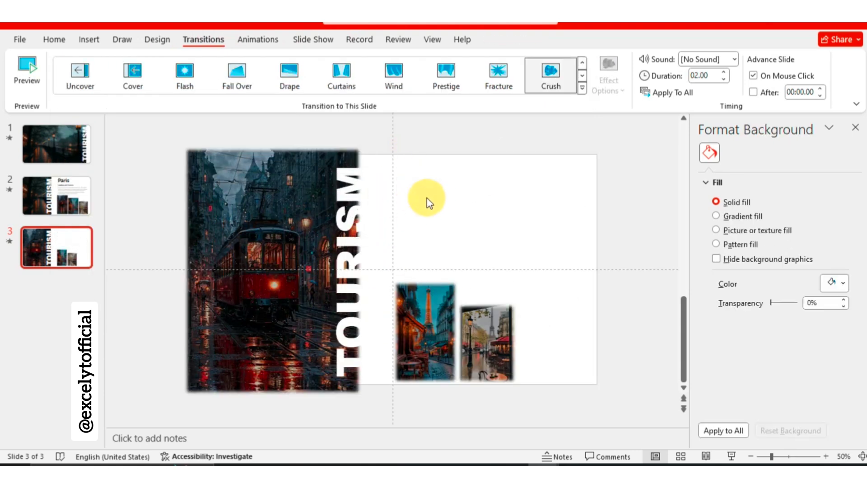
{"action": "key", "text": "ctrl+v"}
{"action": "left_click", "coordinate": [534, 328]}
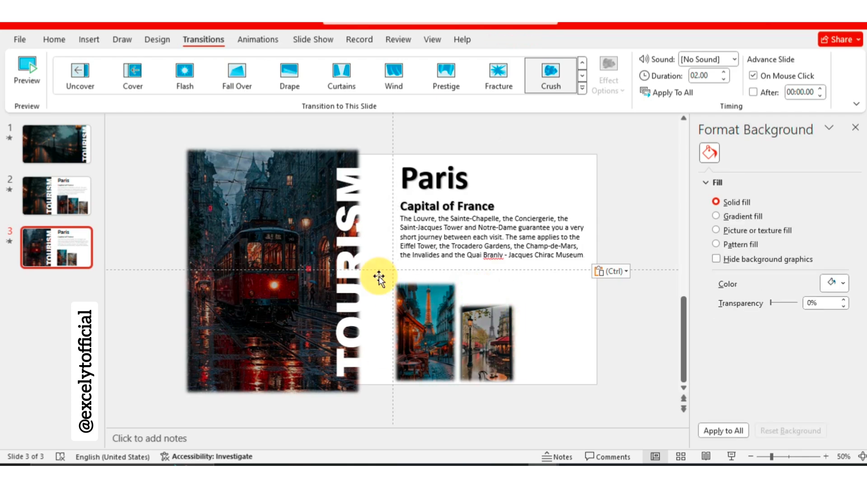